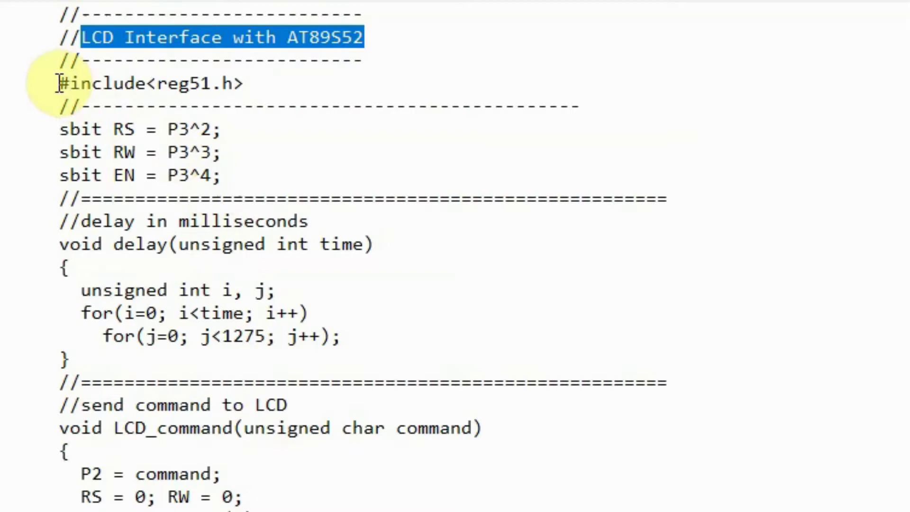
Point out the reg51.h include, RS/RW/EN pins on P3^2–P3^4, and the delay function
mouse_move(60, 83)
mouse_down()
mouse_move(258, 94)
mouse_move(248, 84)
mouse_up()
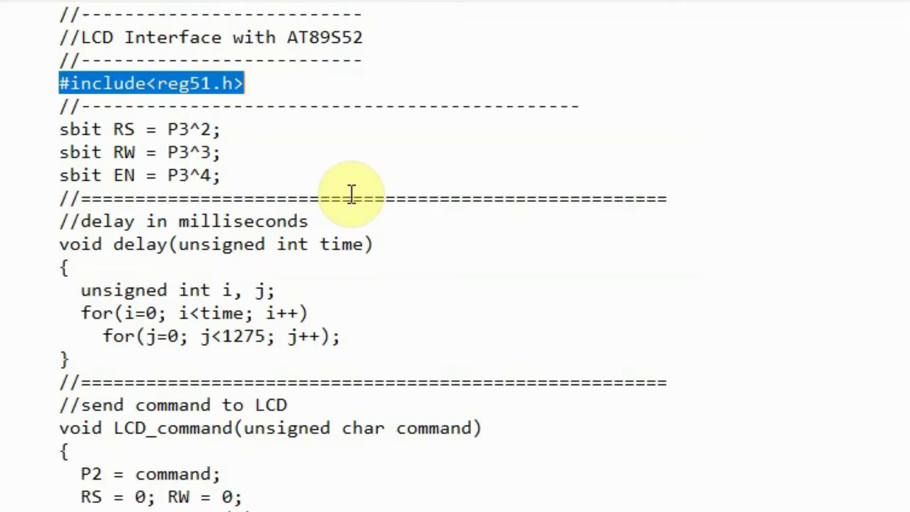
drag(59, 130, 222, 129)
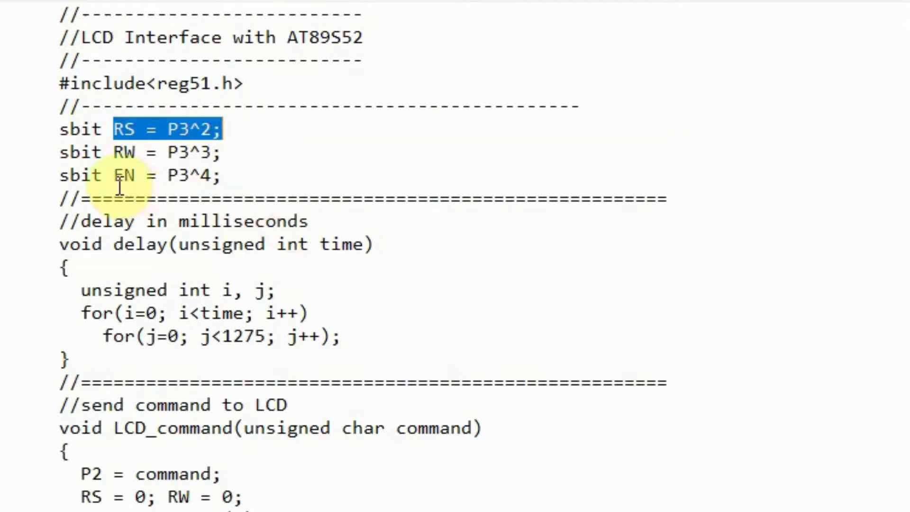
drag(114, 152, 222, 153)
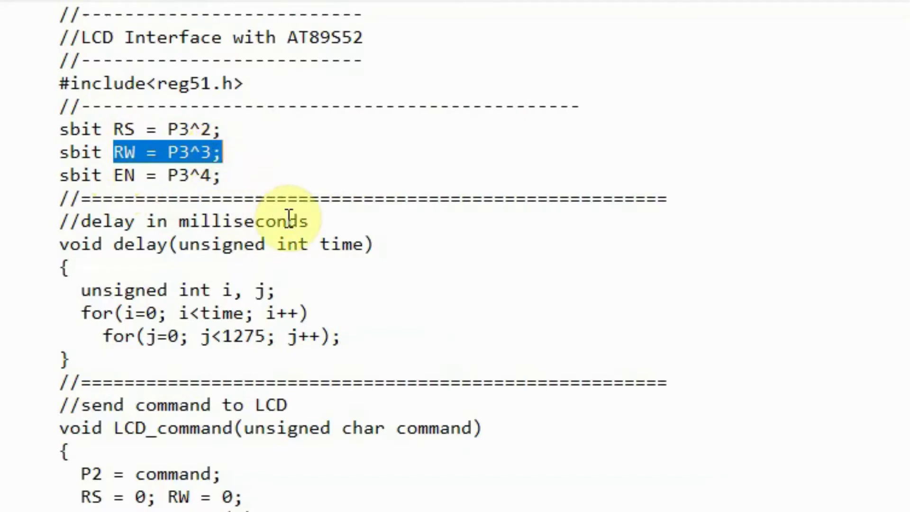
drag(114, 176, 227, 177)
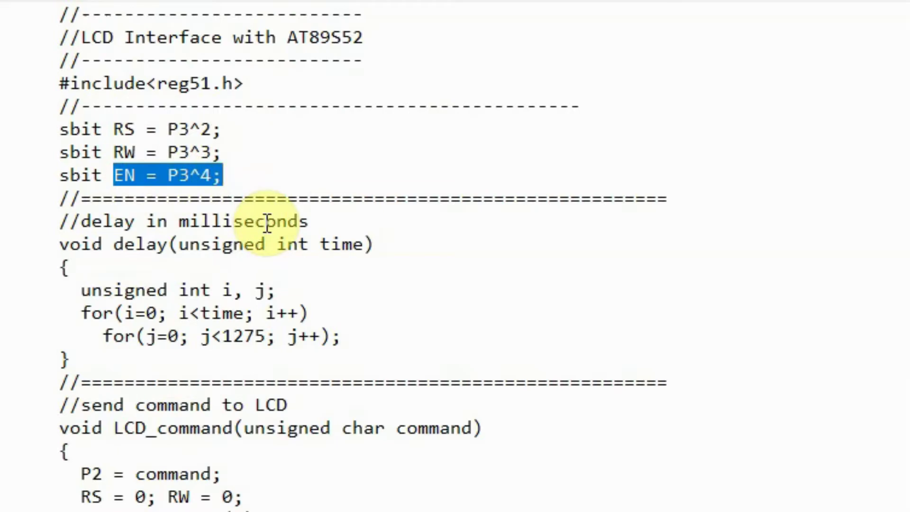
drag(60, 221, 308, 221)
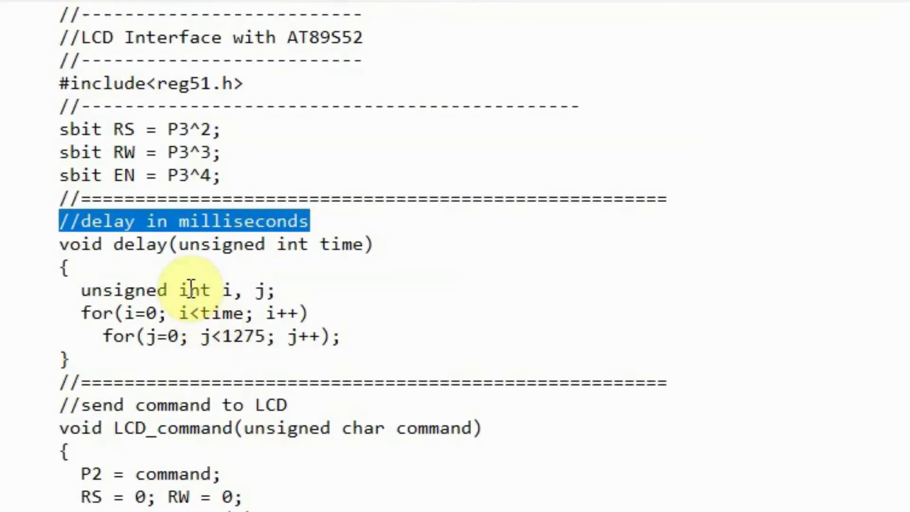
drag(61, 245, 377, 244)
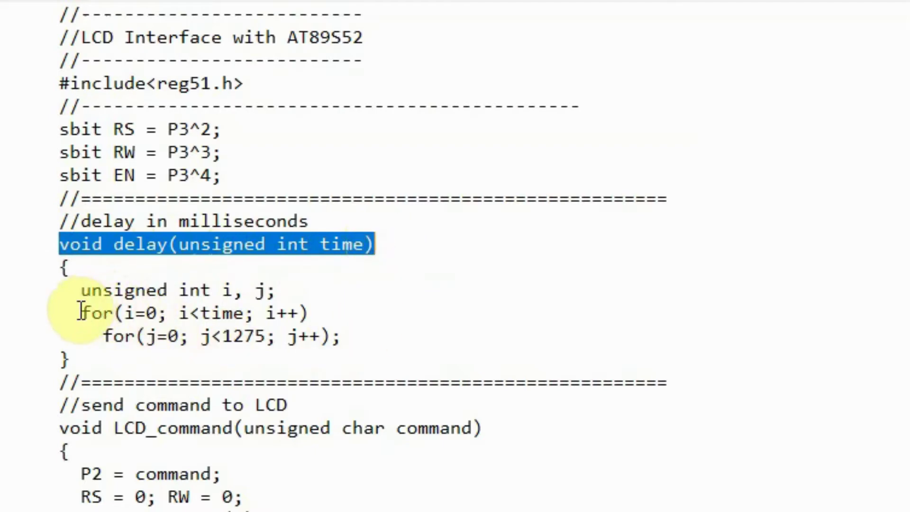
mouse_move(82, 313)
mouse_down()
mouse_move(208, 336)
mouse_move(344, 336)
mouse_up()
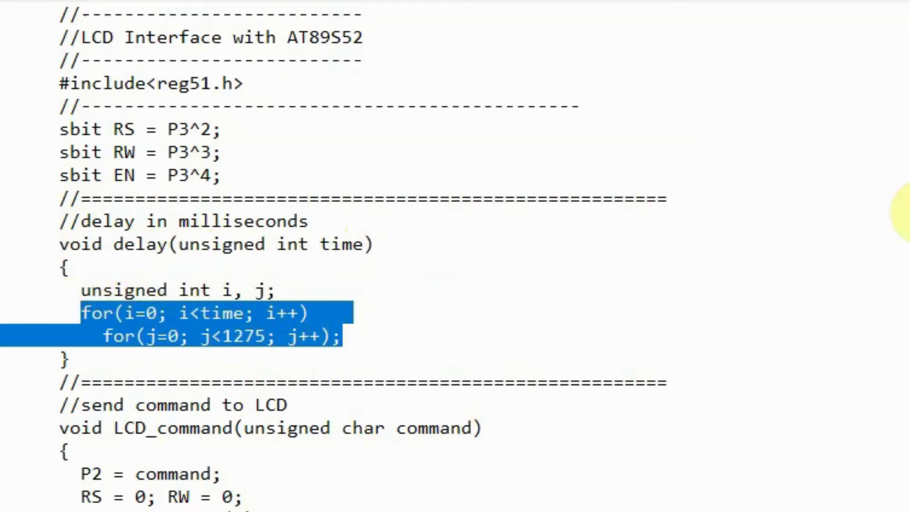
Walk through LCD_command: command sent to P2, RS = 0, RW = 0, and the enable pulse
drag(60, 83, 484, 83)
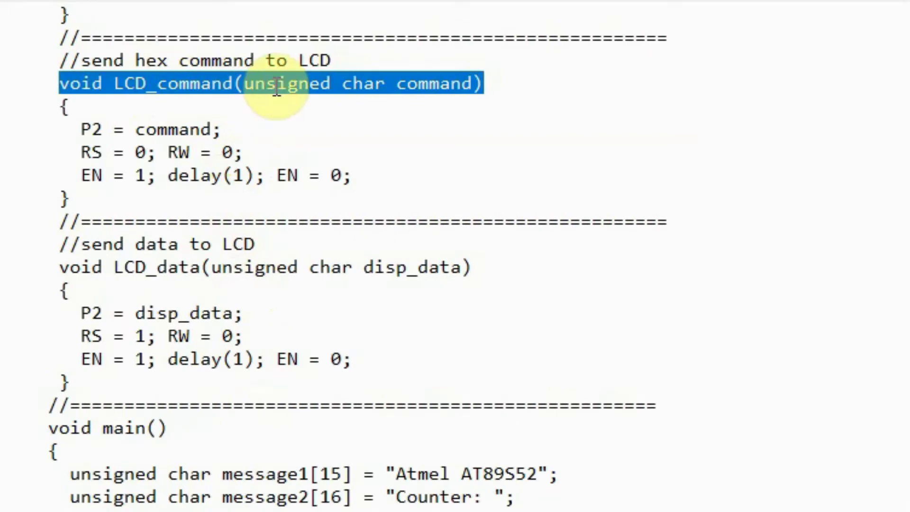
drag(135, 129, 212, 129)
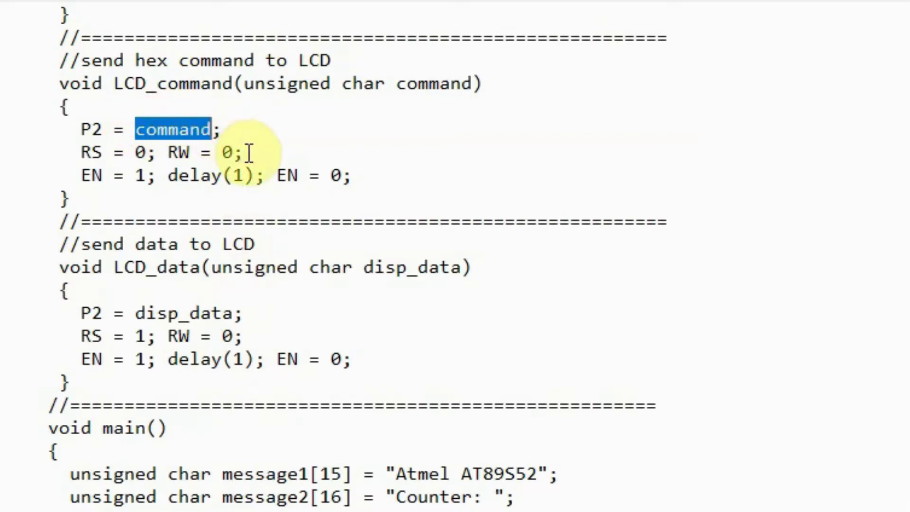
drag(80, 129, 103, 129)
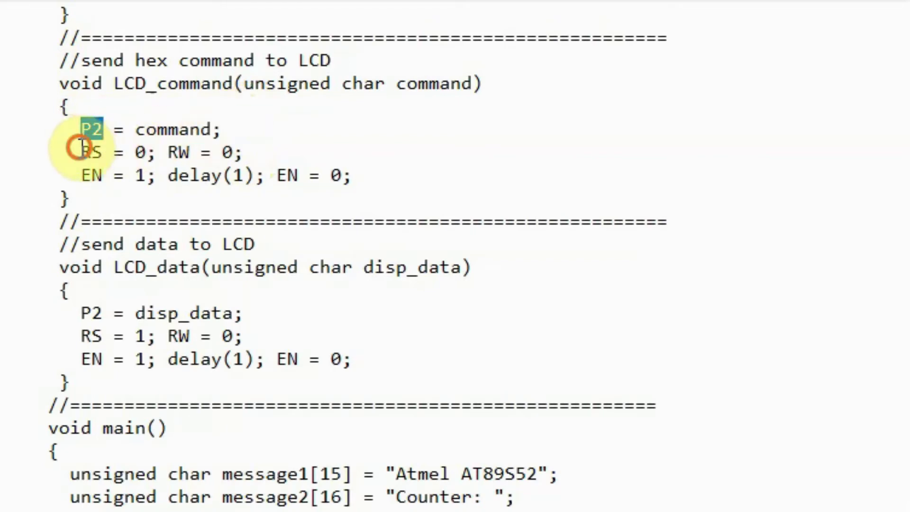
drag(82, 151, 146, 152)
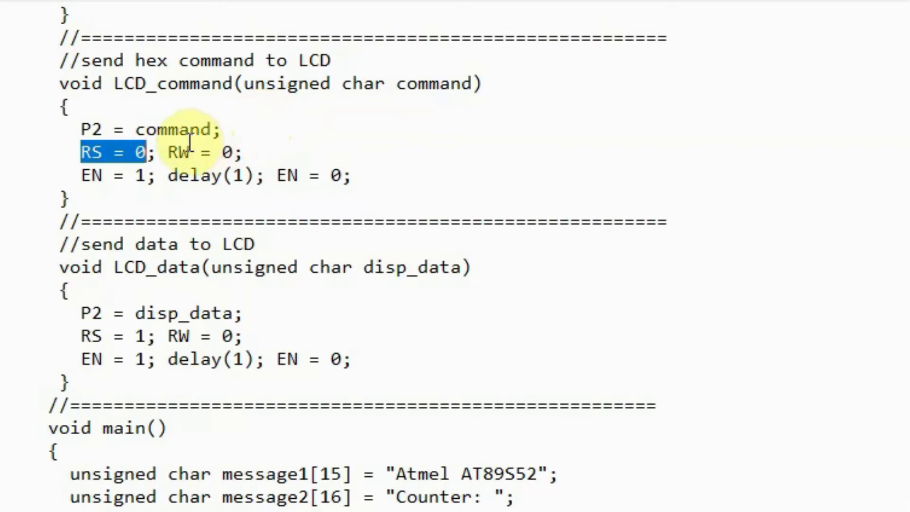
drag(168, 152, 235, 152)
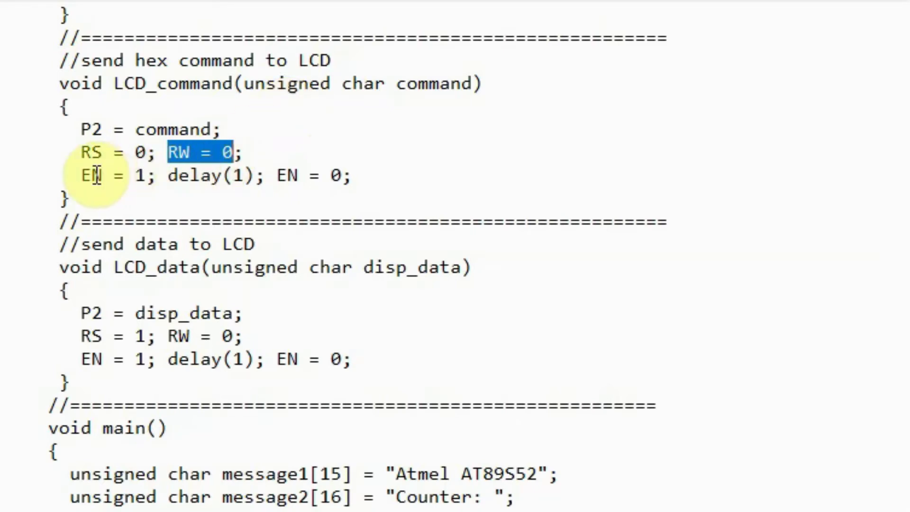
drag(80, 176, 353, 176)
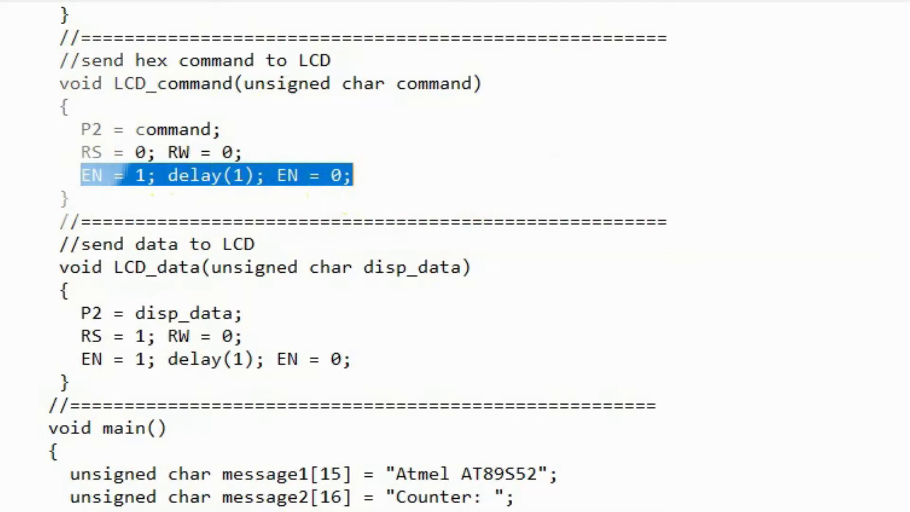
Walk through LCD_data: disp_data sent to P2, RW = 0, and the enable pulse
drag(60, 267, 472, 268)
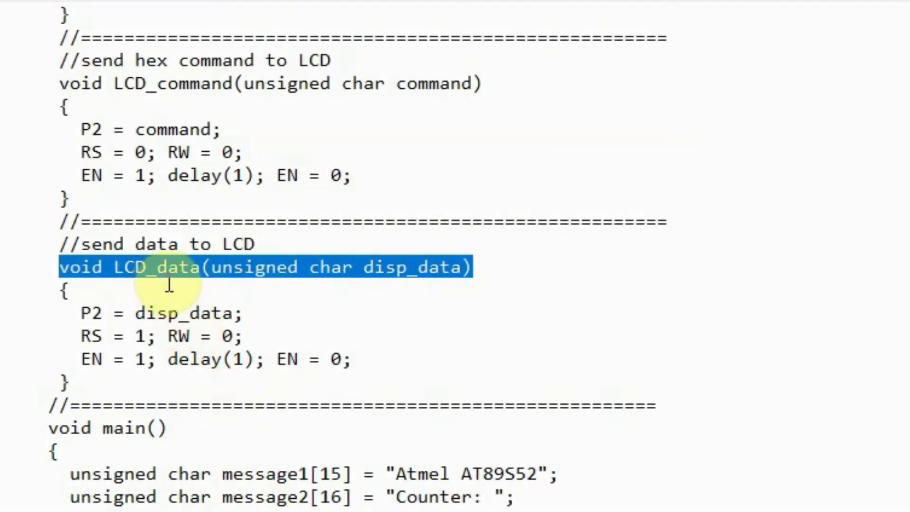
drag(135, 313, 235, 314)
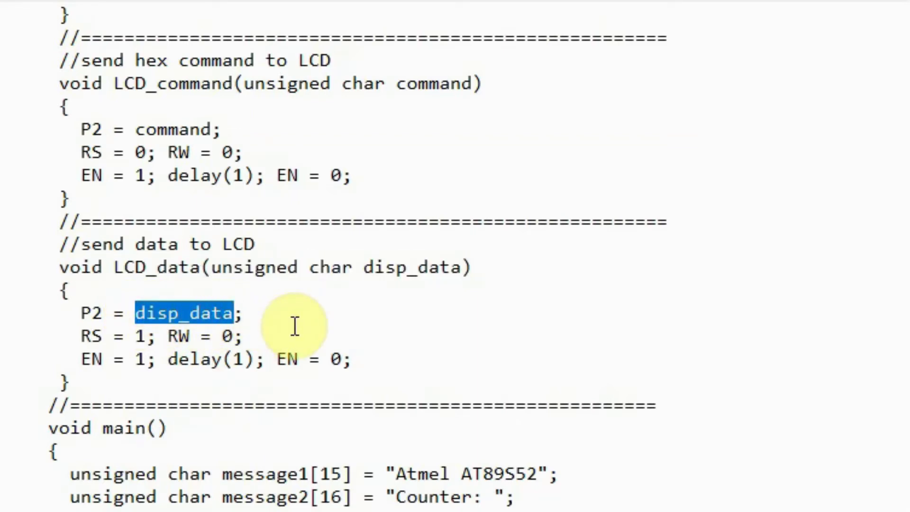
mouse_move(80, 313)
mouse_down()
mouse_move(105, 313)
mouse_move(124, 337)
mouse_move(146, 335)
mouse_up()
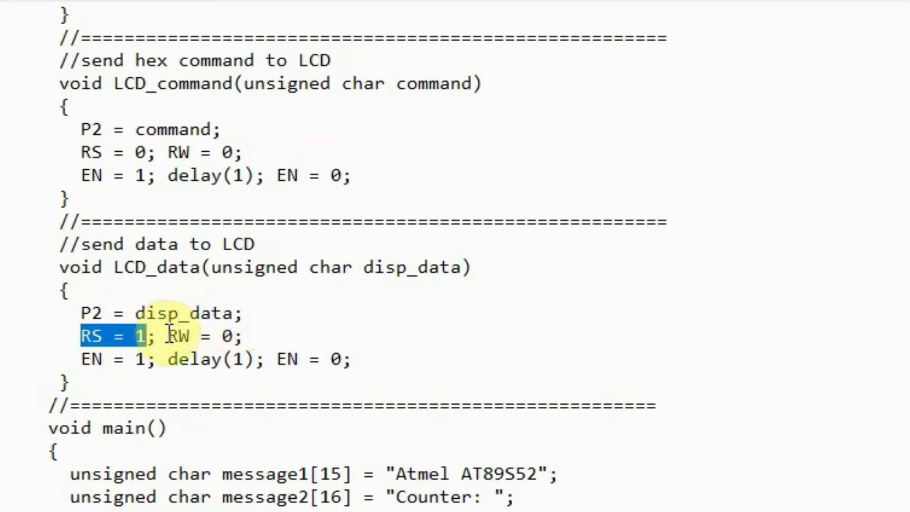
drag(168, 336, 234, 336)
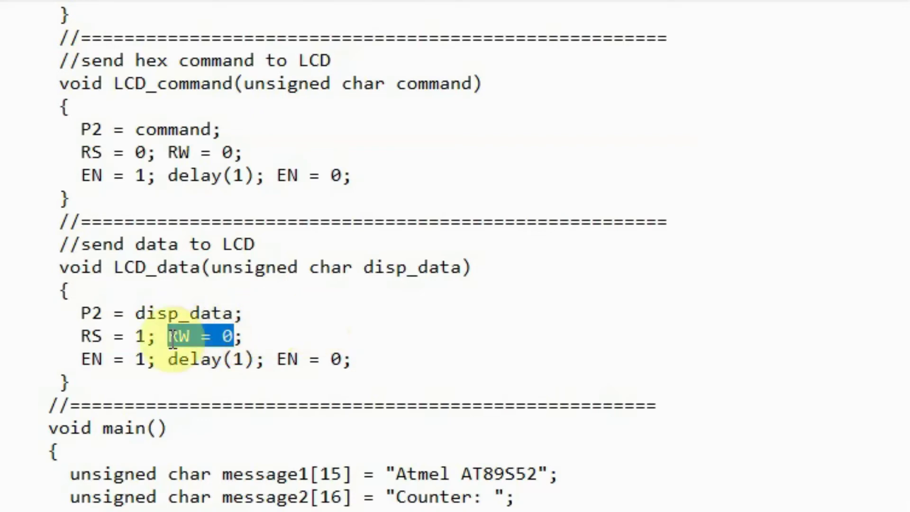
drag(81, 360, 352, 359)
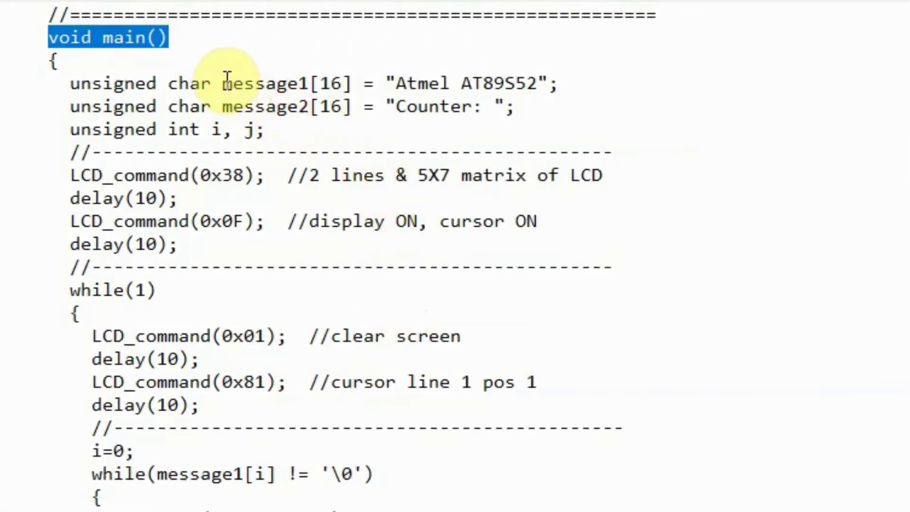
Highlight the message1[16] and message2[16] arrays with their 'Atmel AT89S52' and 'Counter:' strings
drag(222, 84, 352, 83)
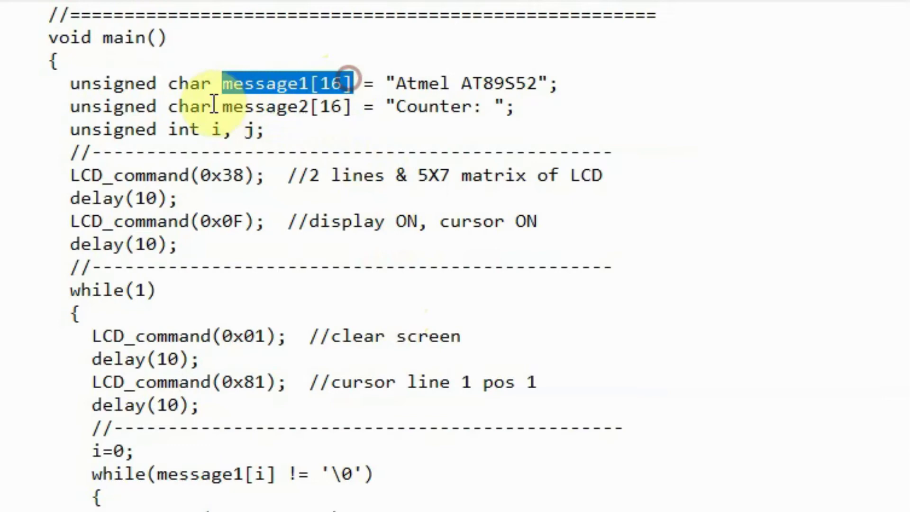
drag(222, 107, 352, 106)
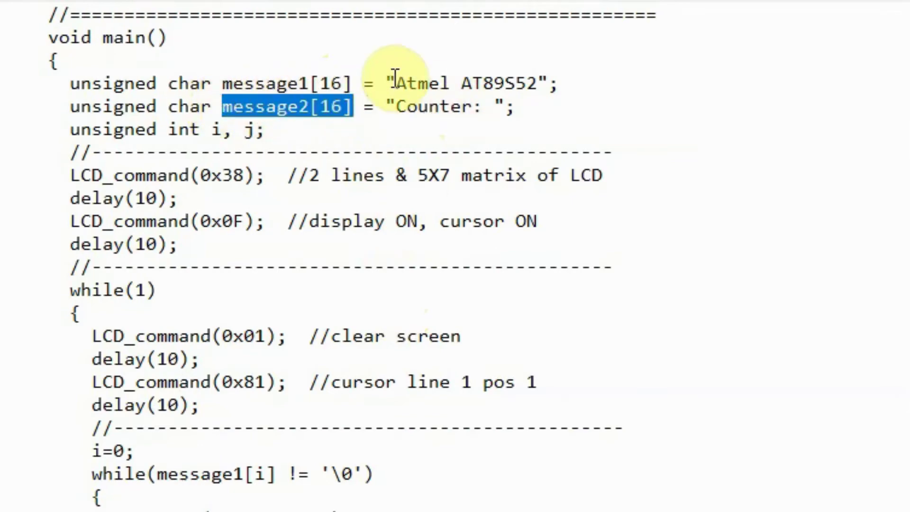
drag(396, 84, 548, 83)
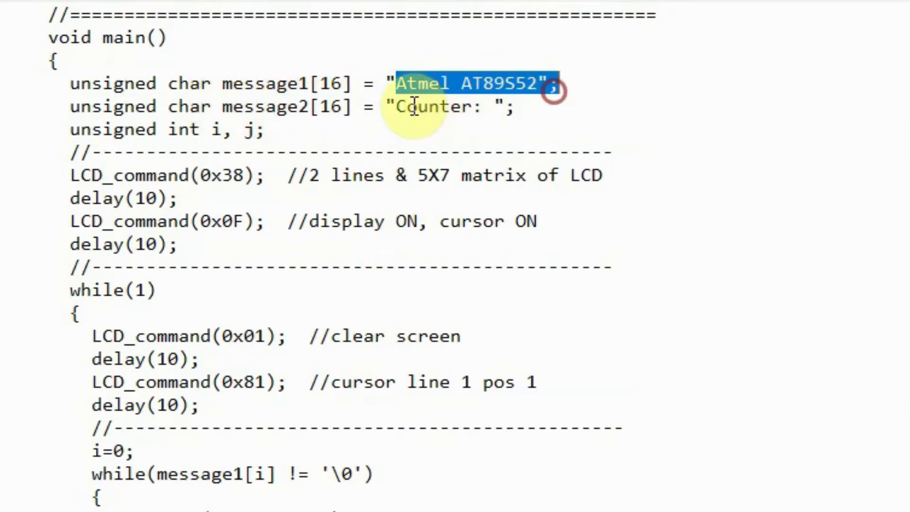
drag(387, 106, 506, 105)
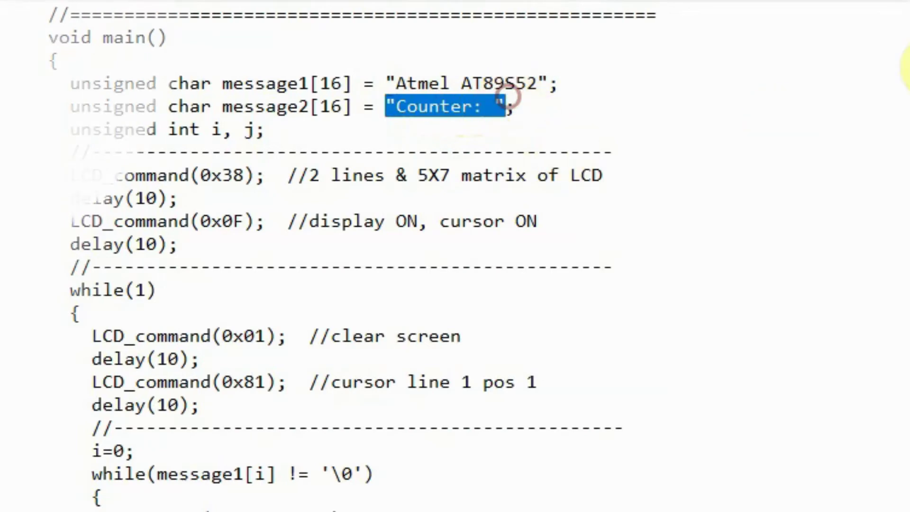
Explain the LCD init commands 0x38 (2 lines, 5x7 matrix) and 0x0F (display and cursor on)
drag(70, 175, 190, 175)
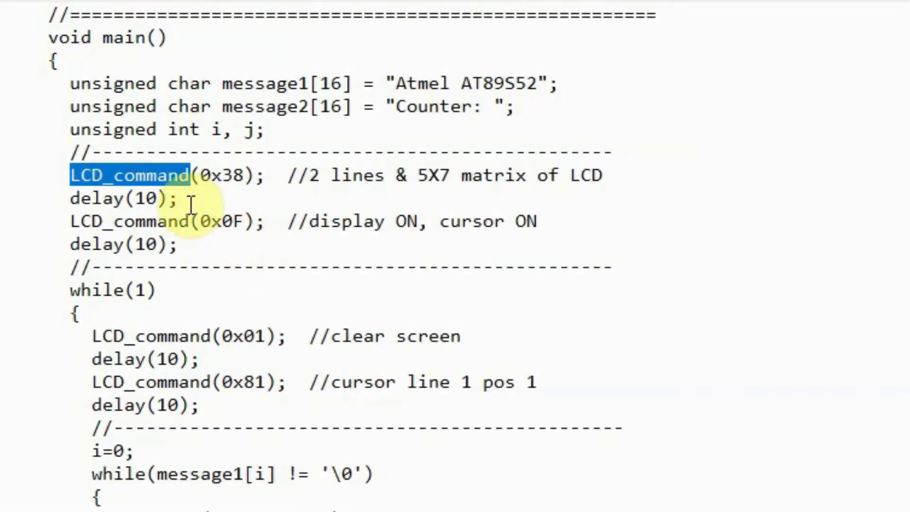
double_click(221, 175)
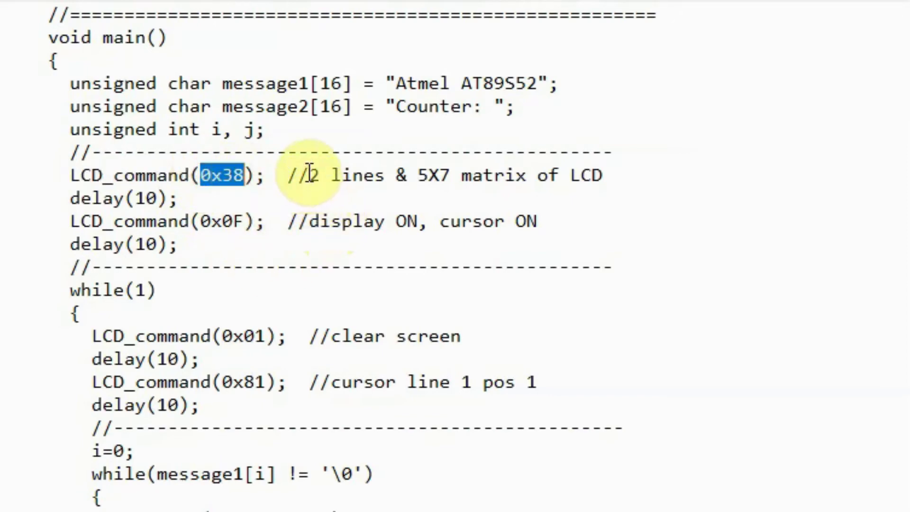
drag(311, 176, 606, 175)
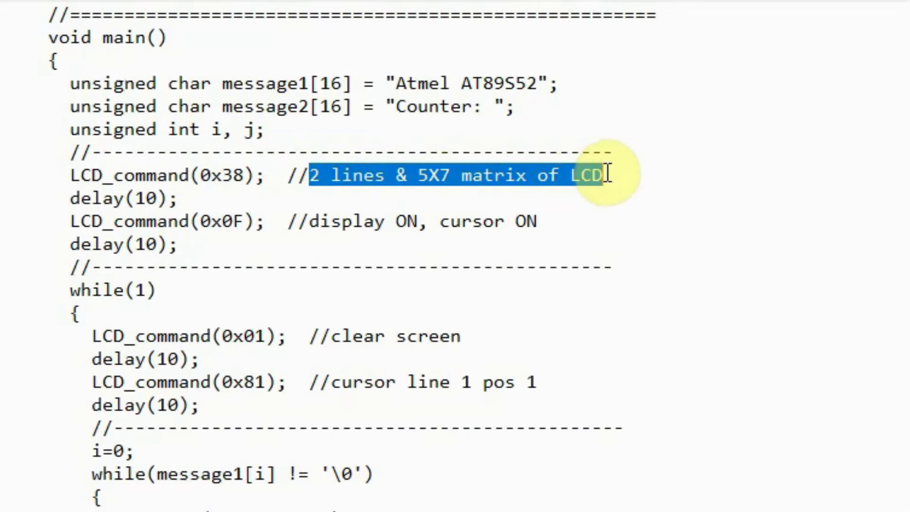
click(72, 219)
drag(71, 220, 244, 220)
click(202, 220)
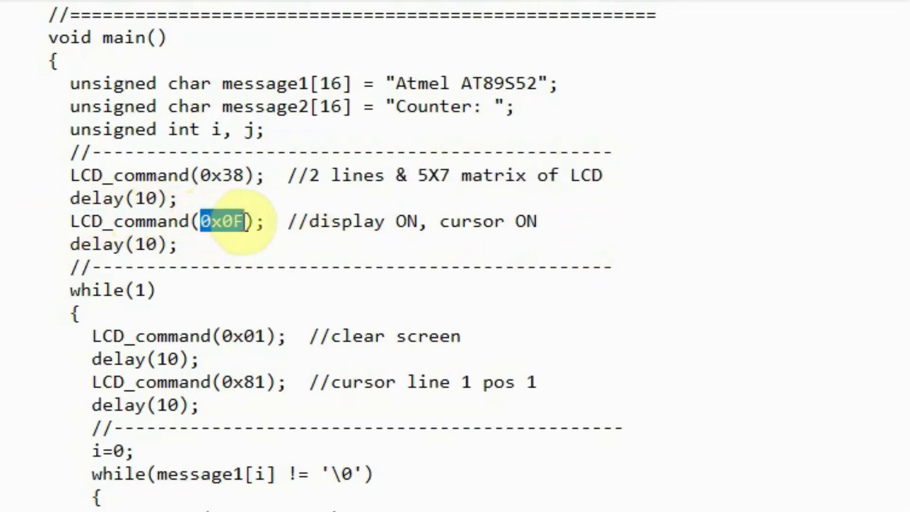
click(308, 221)
drag(307, 220, 558, 232)
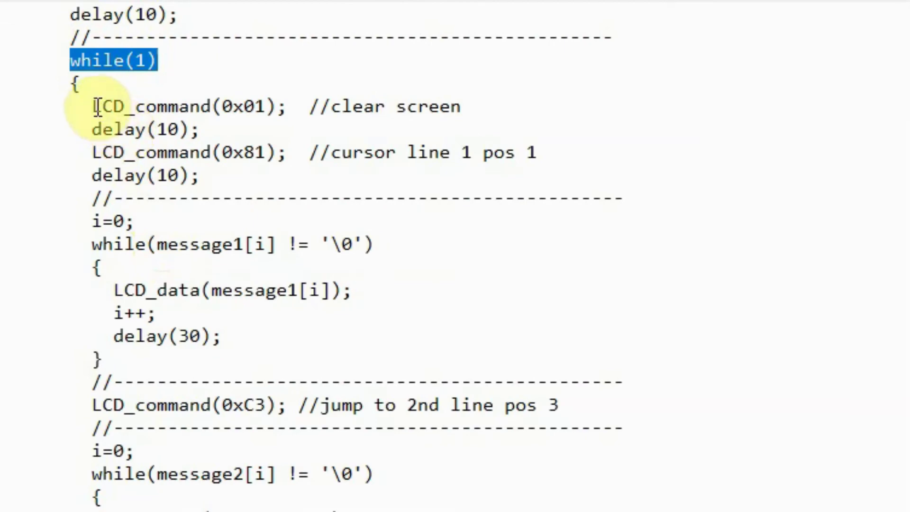
Explain clear screen 0x01, cursor 0x81, and the message1 loop calling LCD_data until '\0'
drag(93, 107, 281, 108)
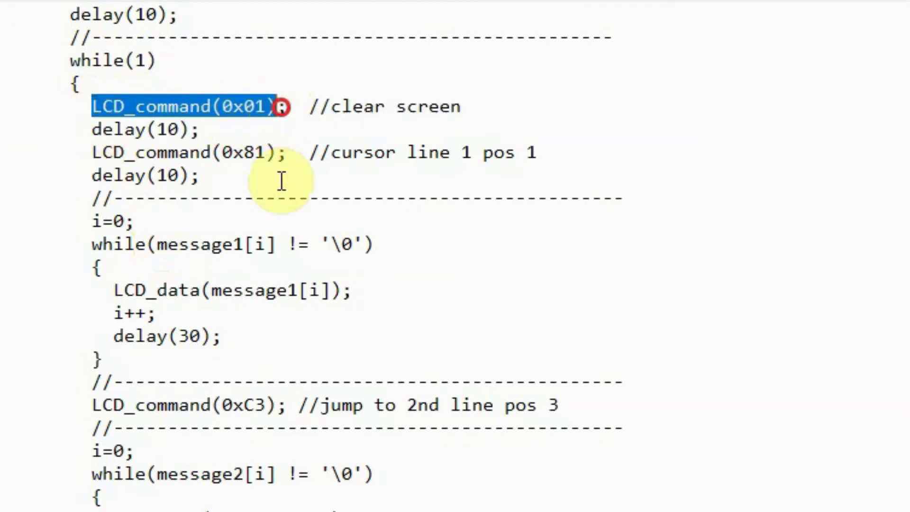
click(95, 152)
drag(93, 152, 288, 152)
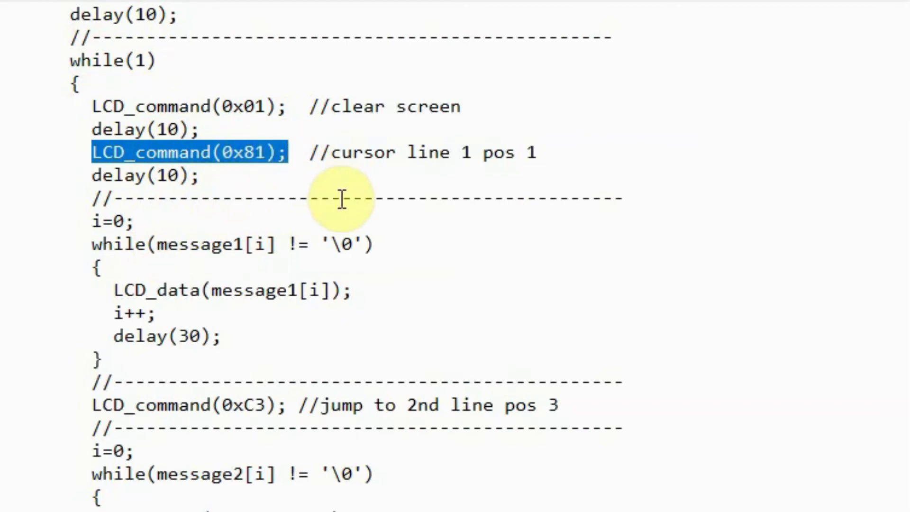
drag(93, 245, 374, 245)
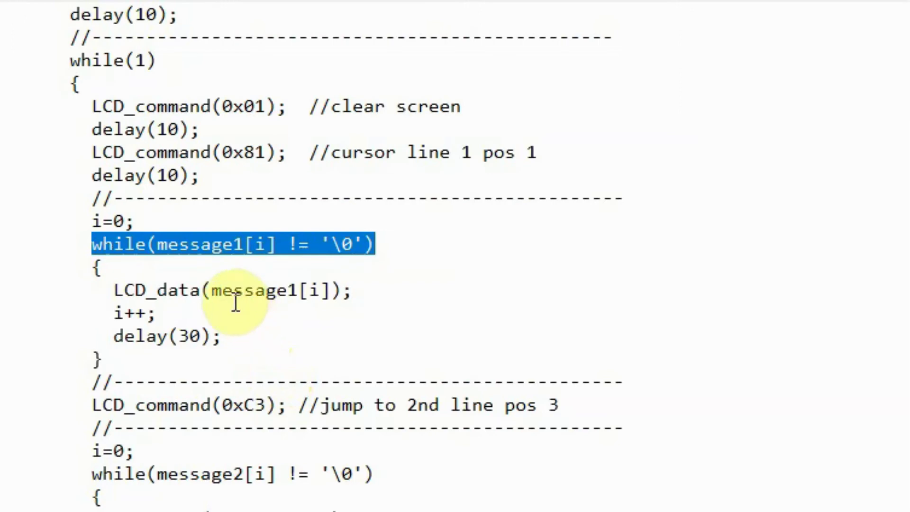
click(235, 289)
drag(211, 290, 333, 289)
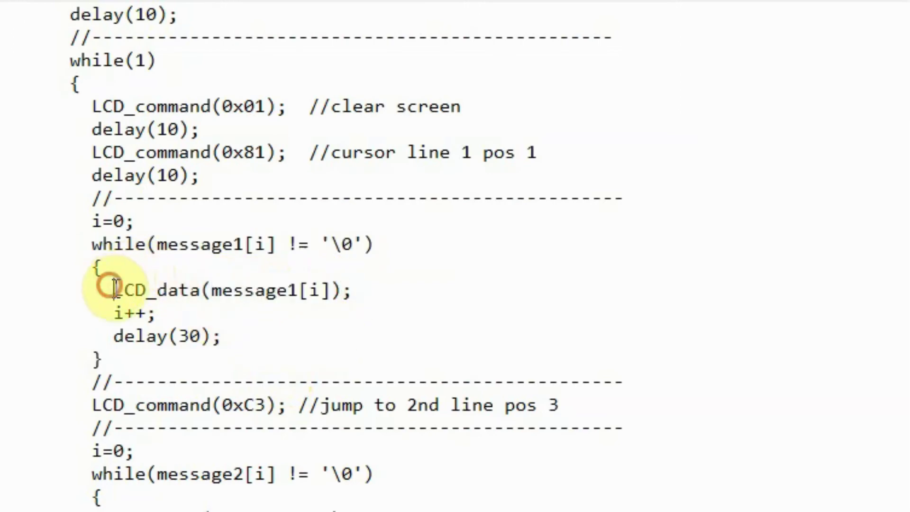
drag(114, 289, 201, 289)
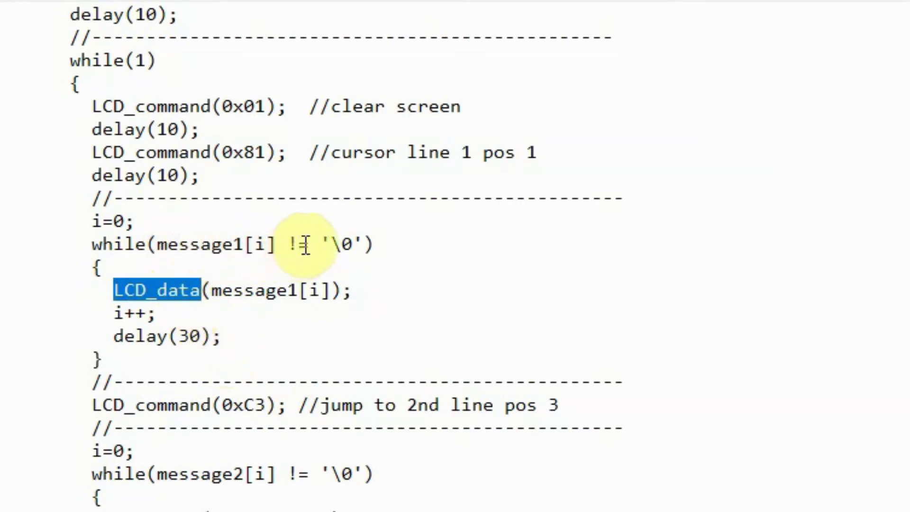
click(327, 243)
drag(323, 244, 367, 244)
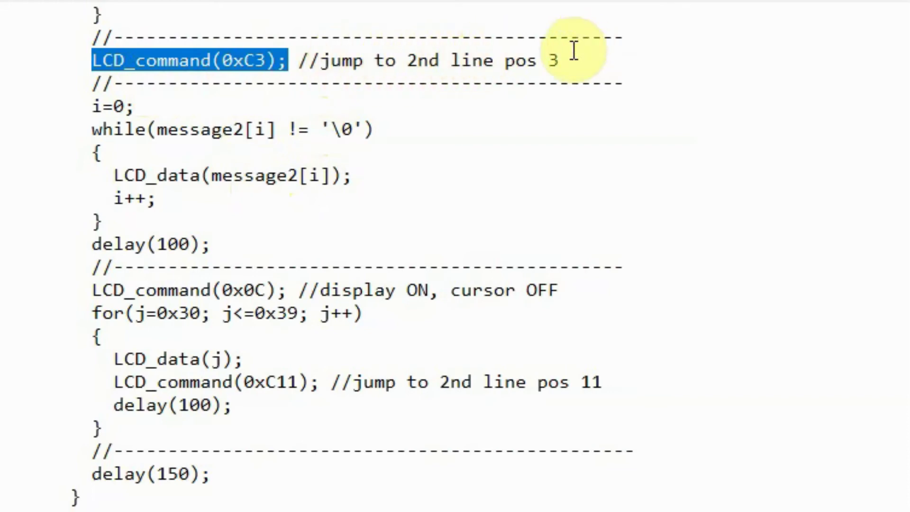
Explain the message2 loop, LCD_command(0x0C), and the 0x30–0x39 counter loop calling LCD_data(j)
drag(92, 130, 189, 219)
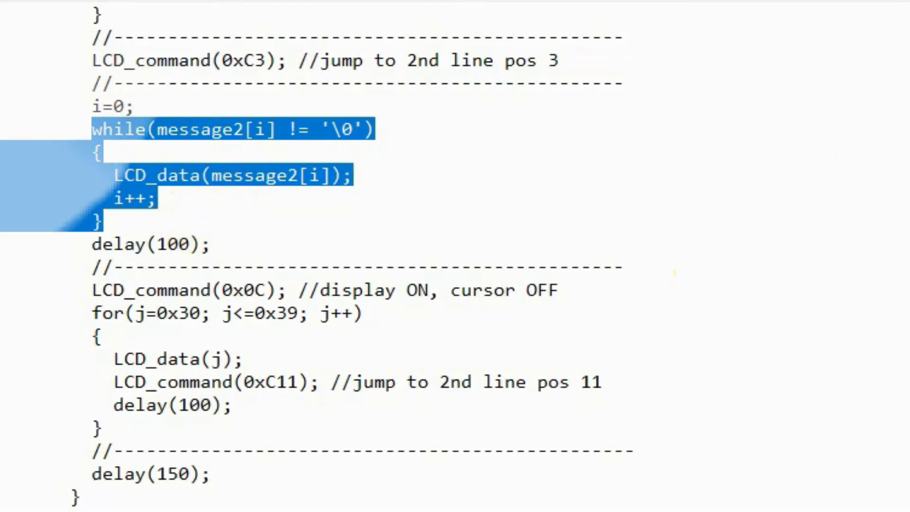
drag(287, 290, 92, 290)
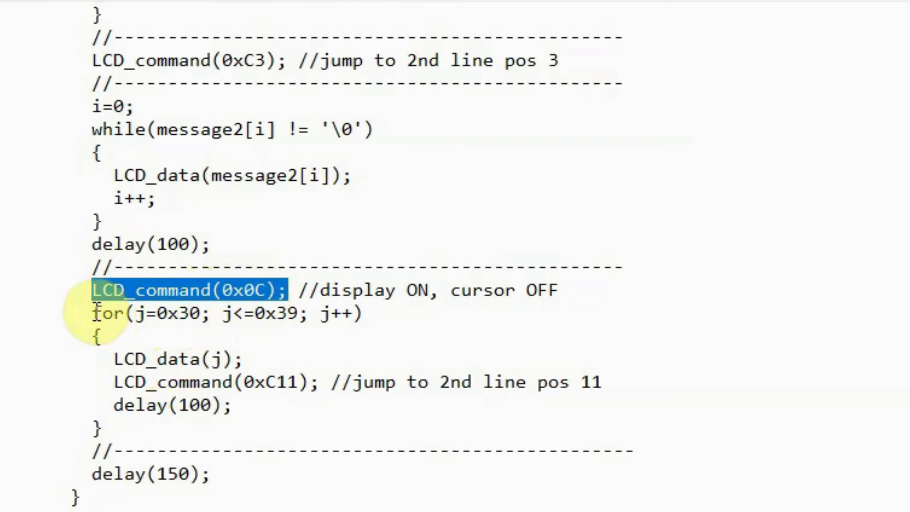
drag(92, 313, 365, 313)
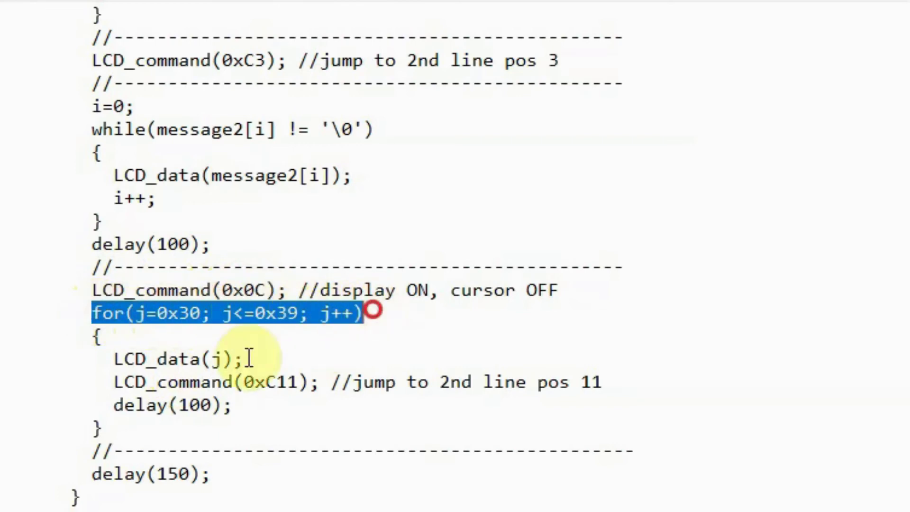
drag(115, 359, 242, 359)
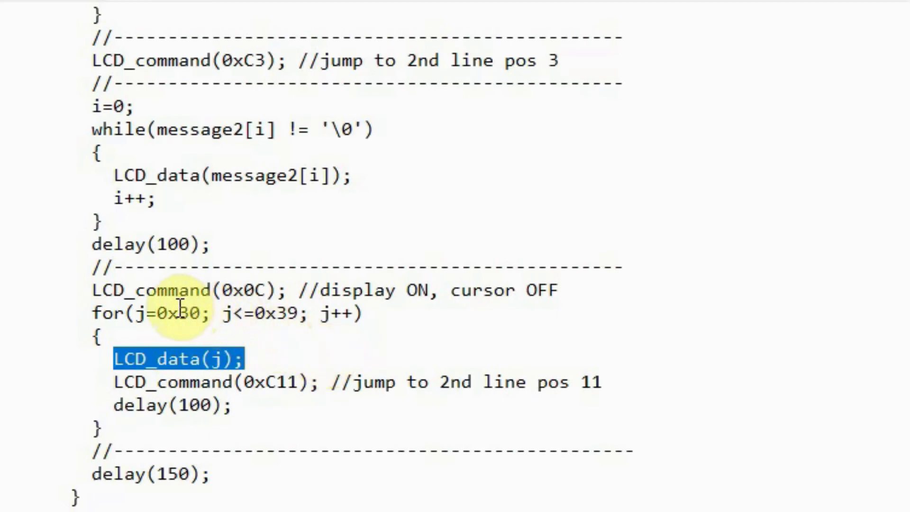
drag(180, 314, 201, 313)
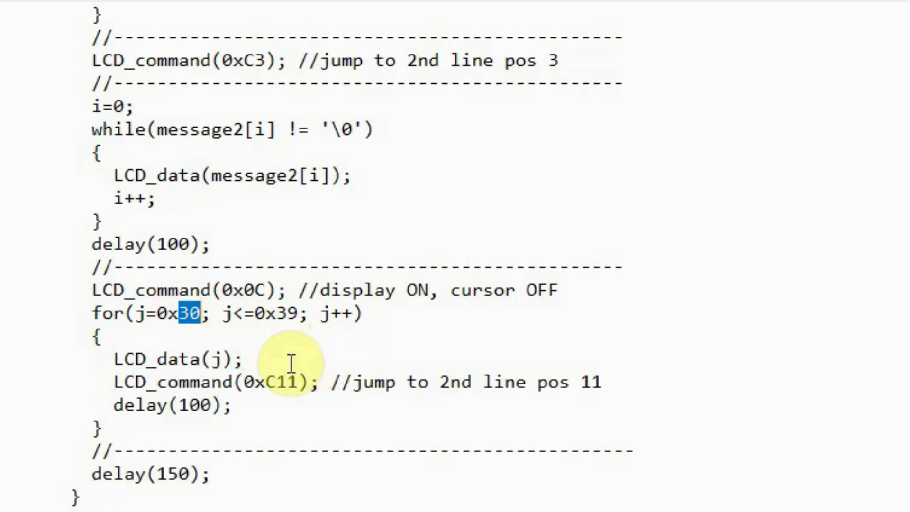
drag(278, 314, 299, 313)
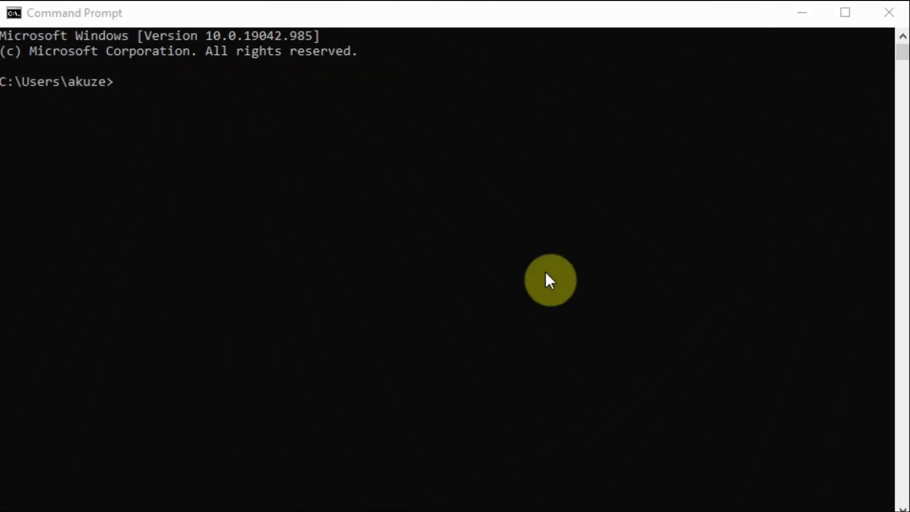
Paste and run the avrdude command flashing blinkled.hex to the 89s52 over COM3
click(134, 89)
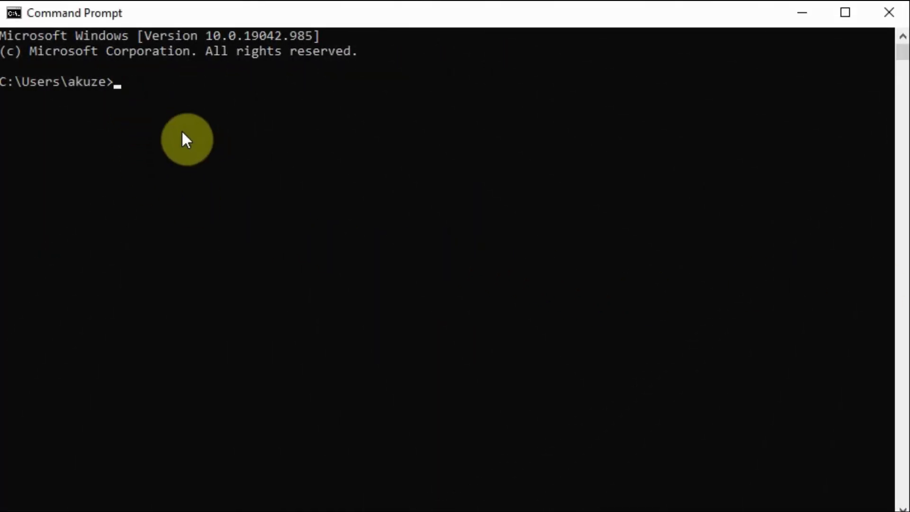
text("C:\Program Files (x86)\Arduino\hardware\tools\avr\bin\avrdude.exe" -C C:/AVR8051.conf -c stk500v1 -P COM3 -p 89s52 -b 19200 -U flash:w:"C:\Users\akuze\OneDrive\Programming AT89S52 Controller via Arduino\Keil Projects\Objects\blinkled.hex":a)
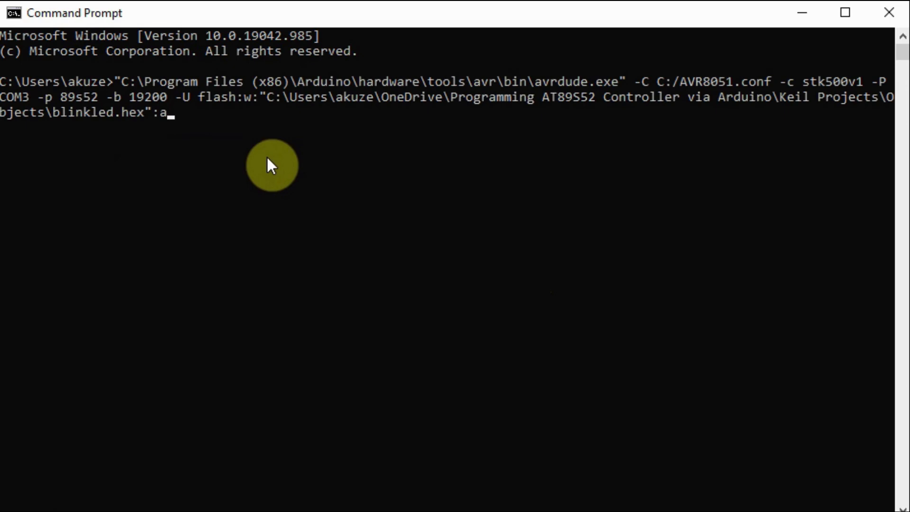
key(Return)
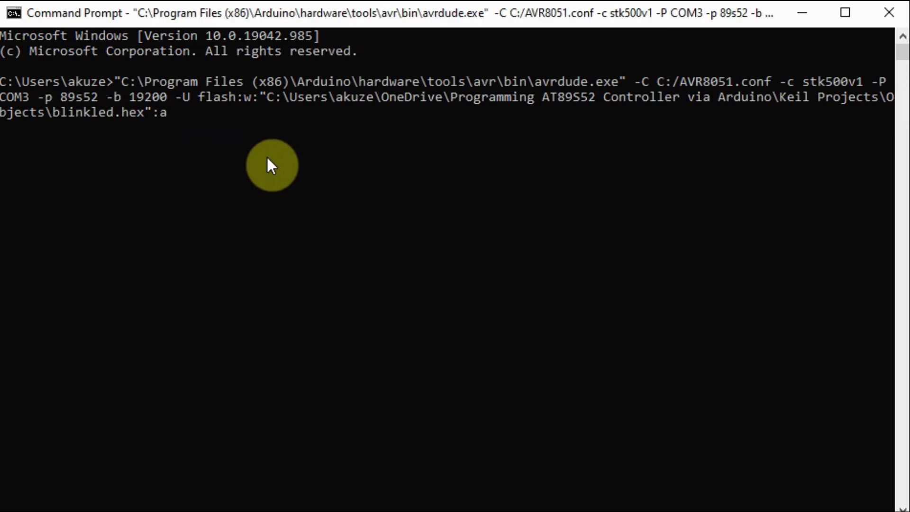